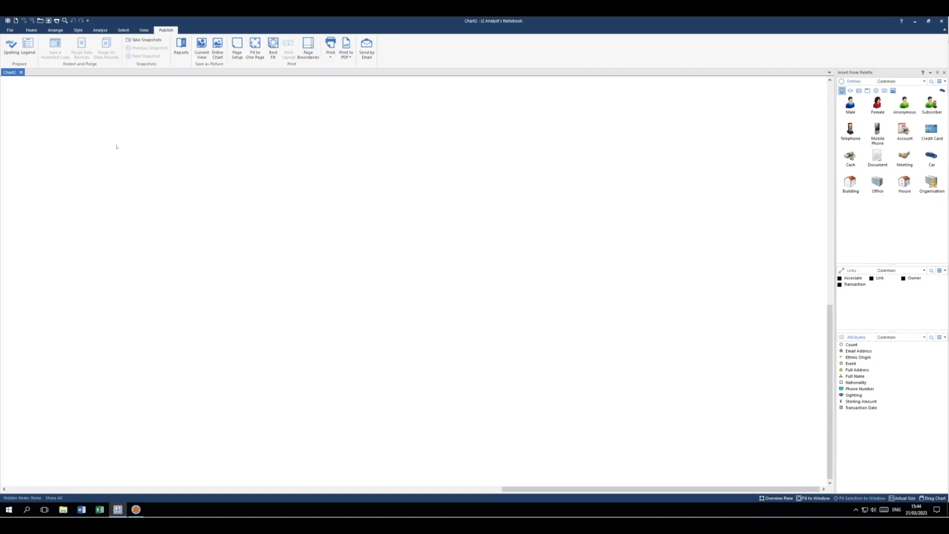
{"action": "left_click", "coordinate": [10, 31]}
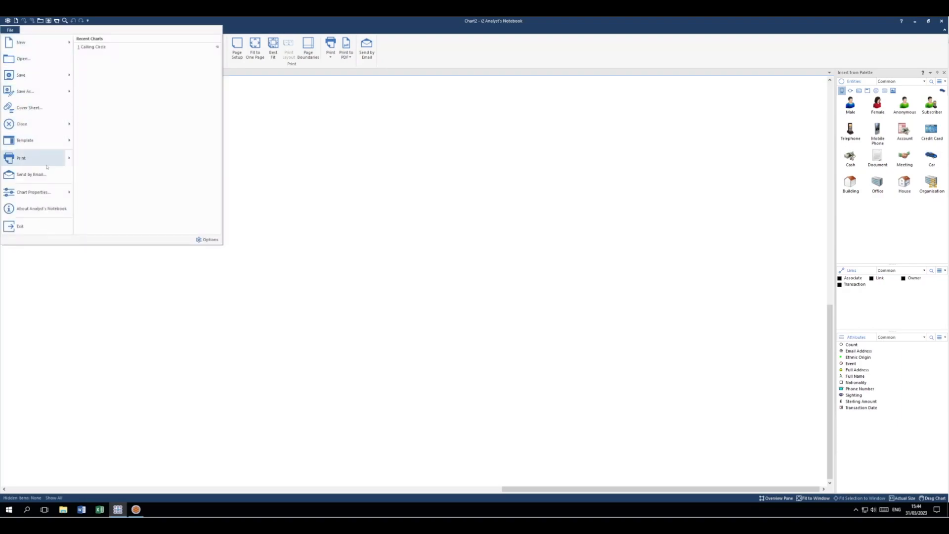
{"action": "mouse_move", "coordinate": [31, 191]}
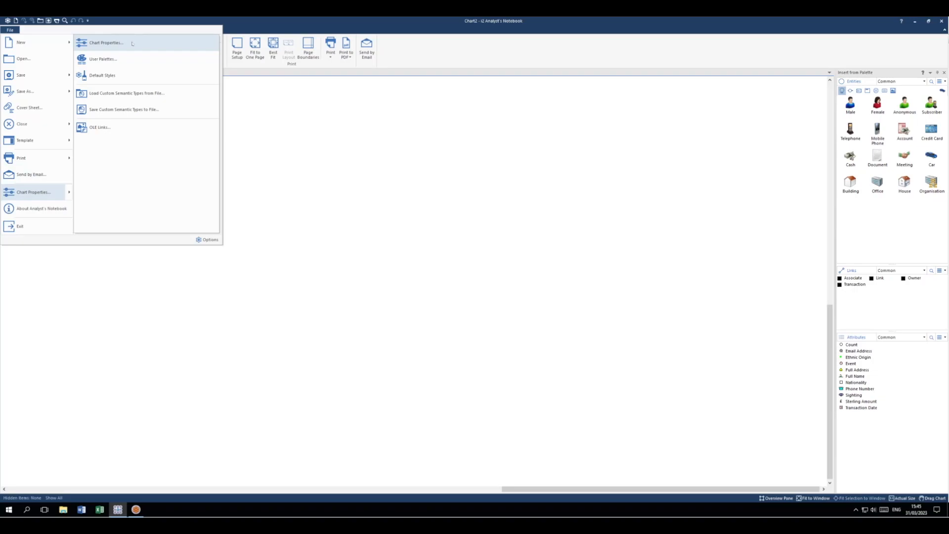
{"action": "left_click", "coordinate": [403, 266]}
Open the entity type definitions in the chart properties and start a new entity type named Calling Circle.
{"action": "right_click", "coordinate": [403, 266]}
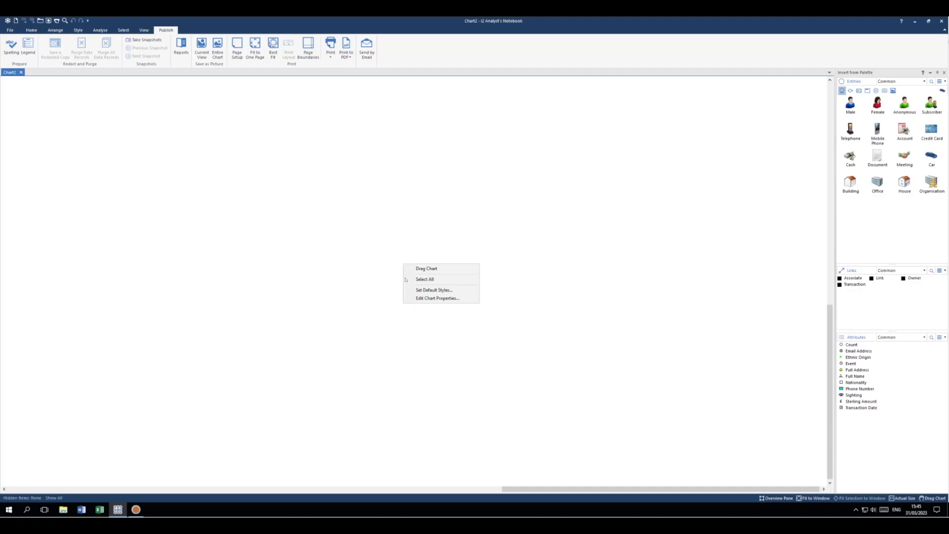
{"action": "left_click", "coordinate": [423, 299]}
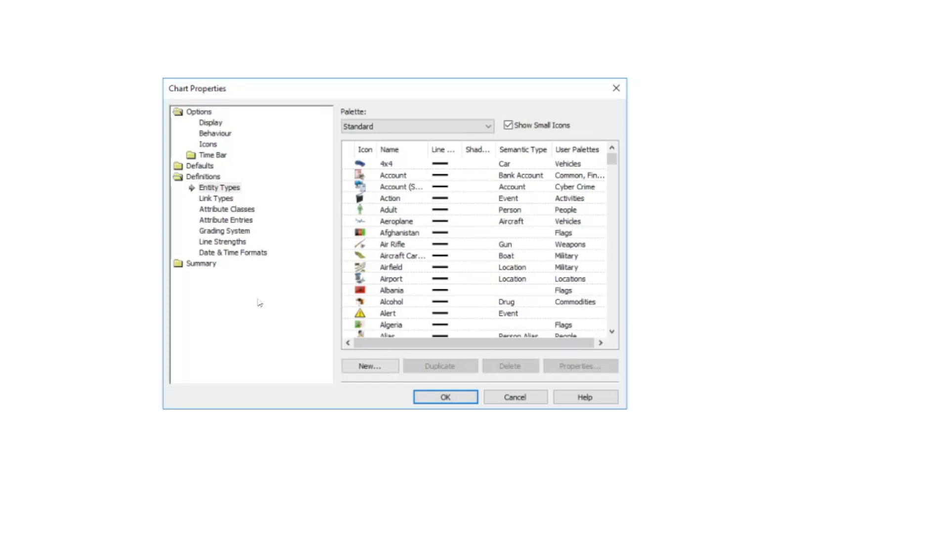
{"action": "left_click", "coordinate": [227, 190]}
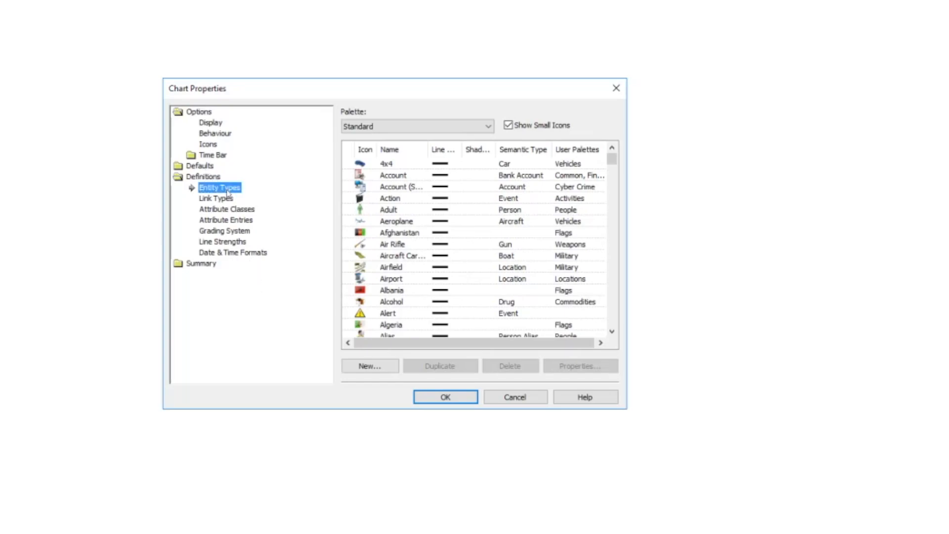
{"action": "mouse_move", "coordinate": [612, 164]}
{"action": "left_mouse_down"}
{"action": "mouse_move", "coordinate": [612, 176]}
{"action": "mouse_move", "coordinate": [613, 157]}
{"action": "left_mouse_up"}
{"action": "left_click", "coordinate": [367, 365]}
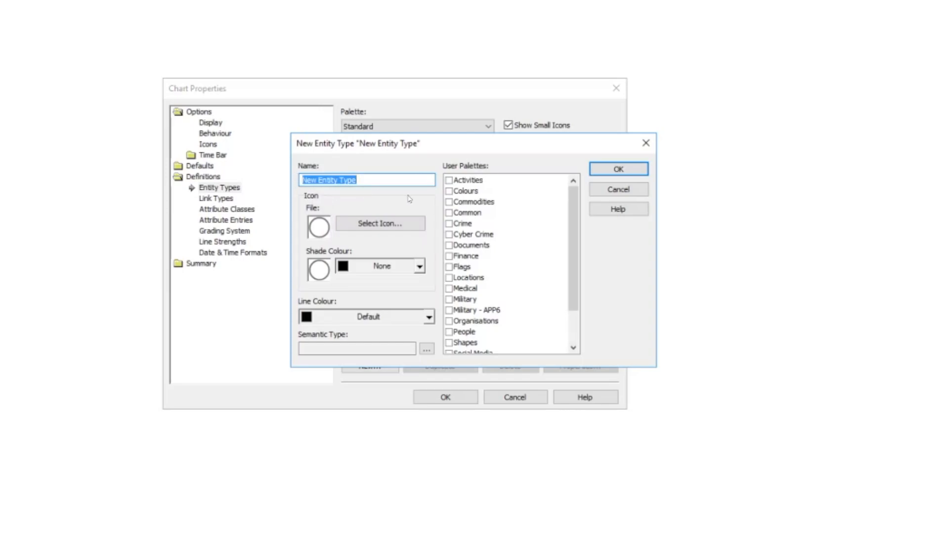
{"action": "type", "text": "Calling "}
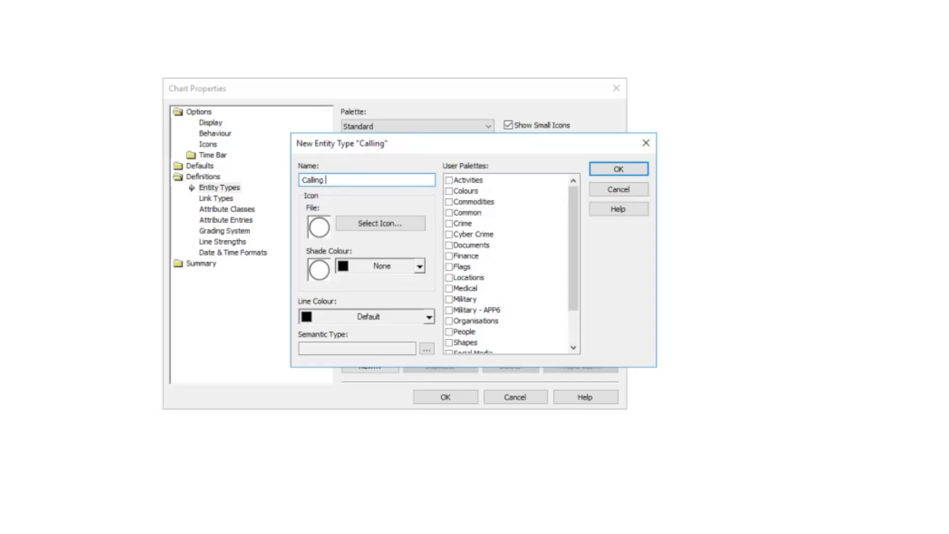
{"action": "type", "text": "Circle"}
Open the icon selection for the new entity type, browse the available icons and inspect the custom icon folder's contents.
{"action": "left_click", "coordinate": [376, 226]}
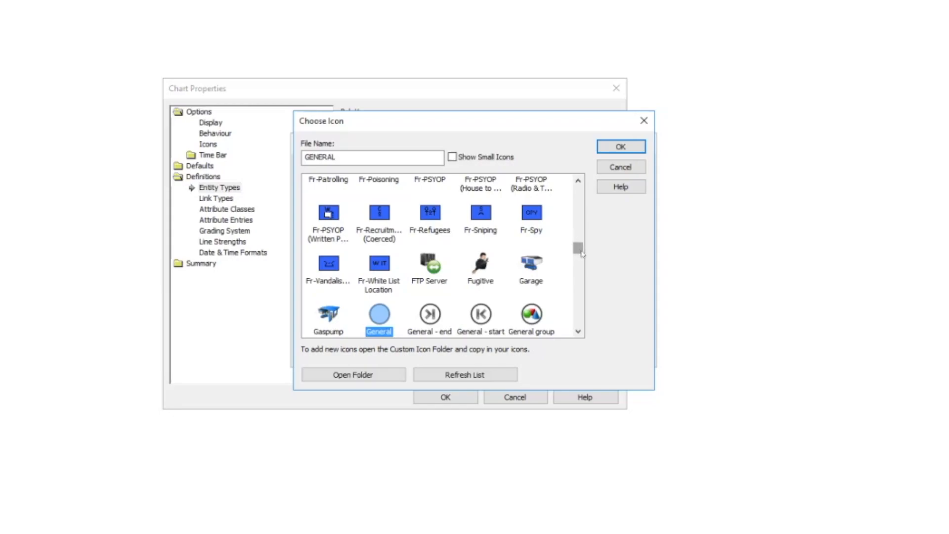
{"action": "left_click_drag", "start_coordinate": [579, 248], "coordinate": [579, 192]}
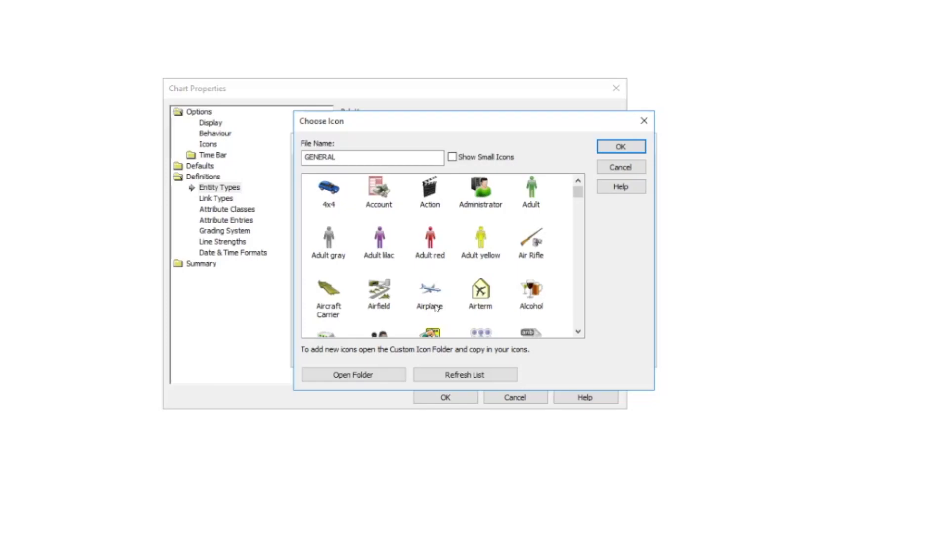
{"action": "left_click", "coordinate": [333, 378]}
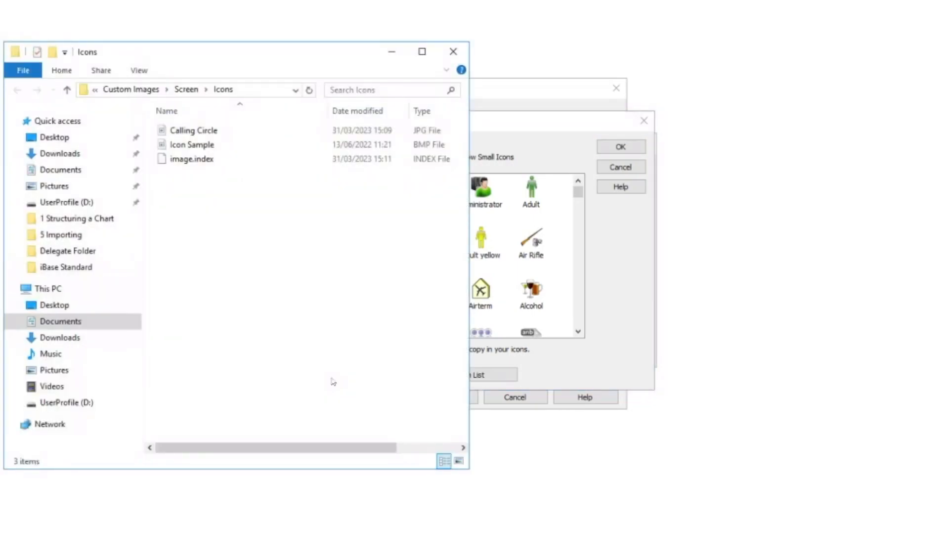
{"action": "left_click_drag", "start_coordinate": [250, 57], "coordinate": [451, 58]}
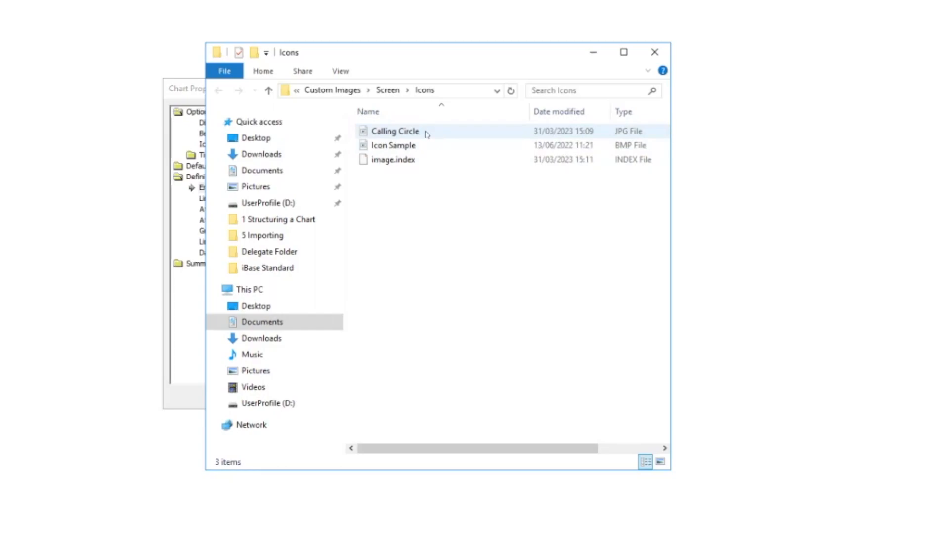
{"action": "left_click", "coordinate": [654, 54]}
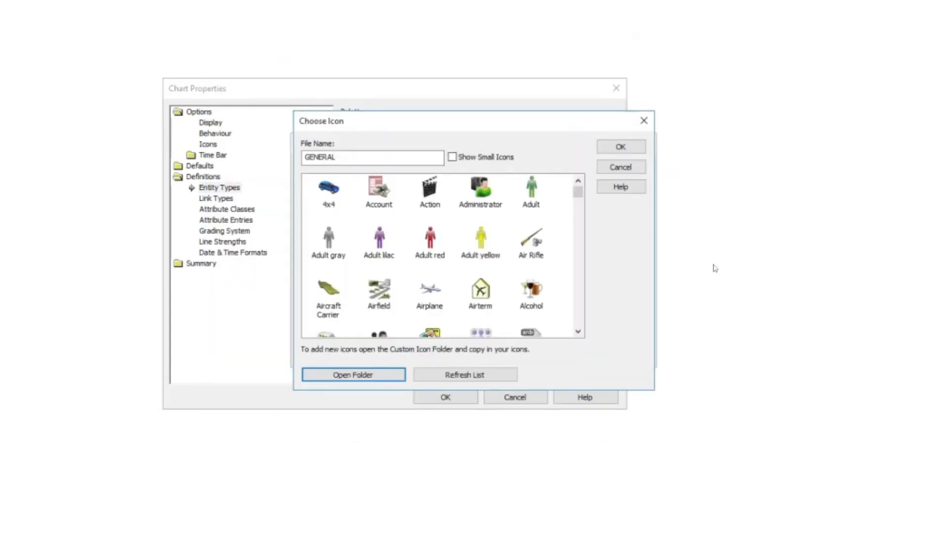
Refresh the icon list and assign the custom Calling Circle icon to the new entity type.
{"action": "left_click", "coordinate": [496, 378]}
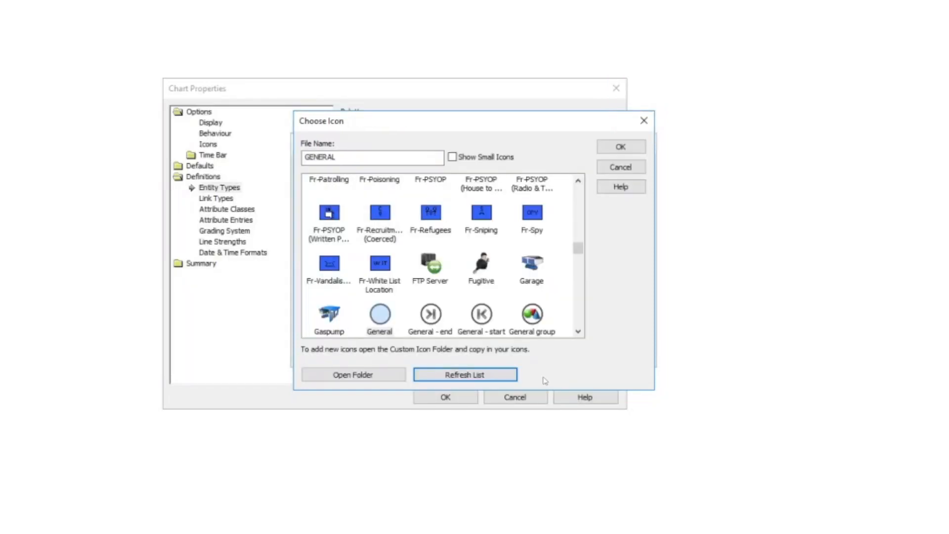
{"action": "double_click", "coordinate": [344, 154]}
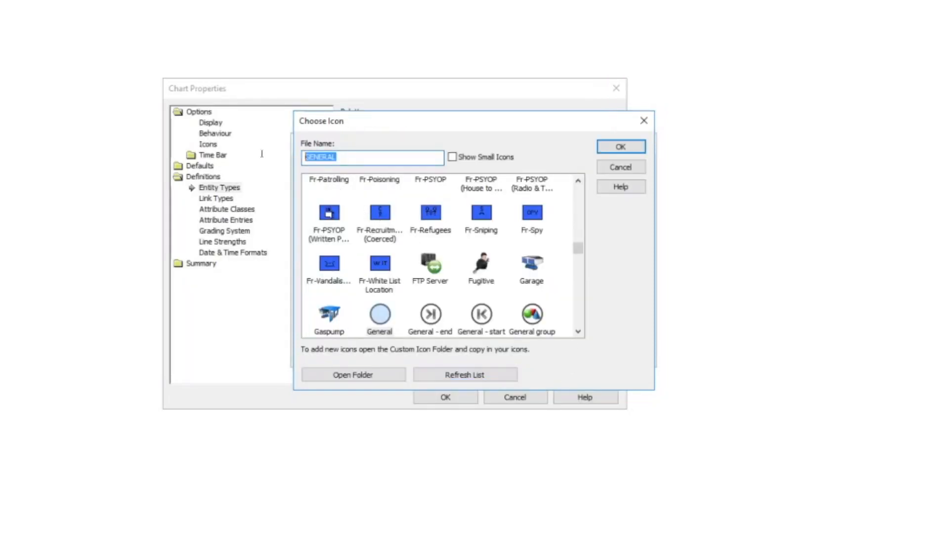
{"action": "type", "text": "Call"}
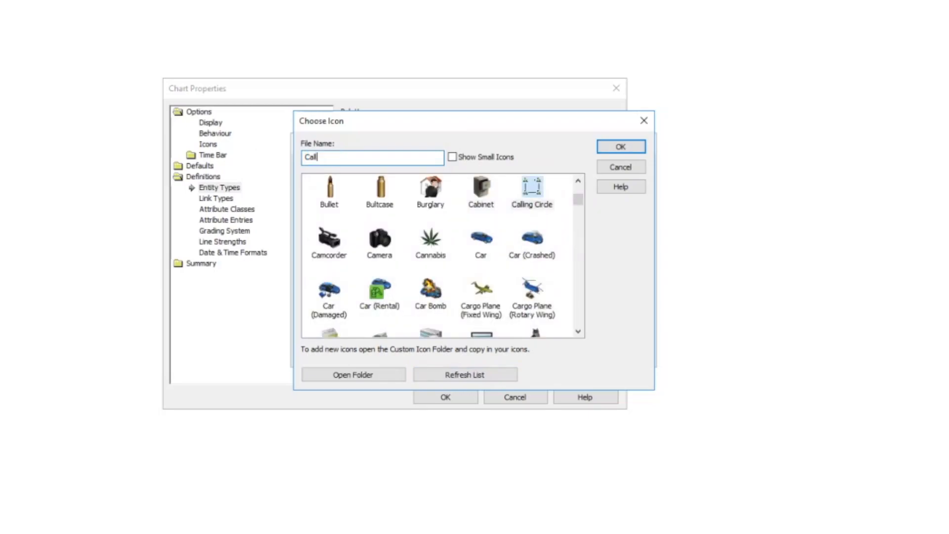
{"action": "type", "text": "ing"}
{"action": "left_click", "coordinate": [614, 150]}
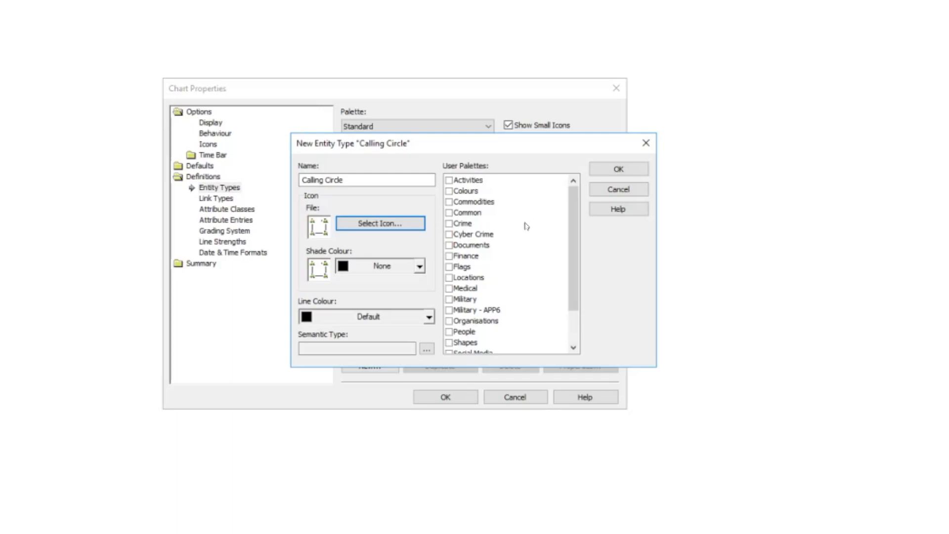
Add the Calling Circle entity type to the Common and Telecoms palettes and save the chart properties.
{"action": "left_click", "coordinate": [448, 213]}
{"action": "scroll", "coordinate": [575, 249], "scroll_direction": "down", "scroll_amount": 2}
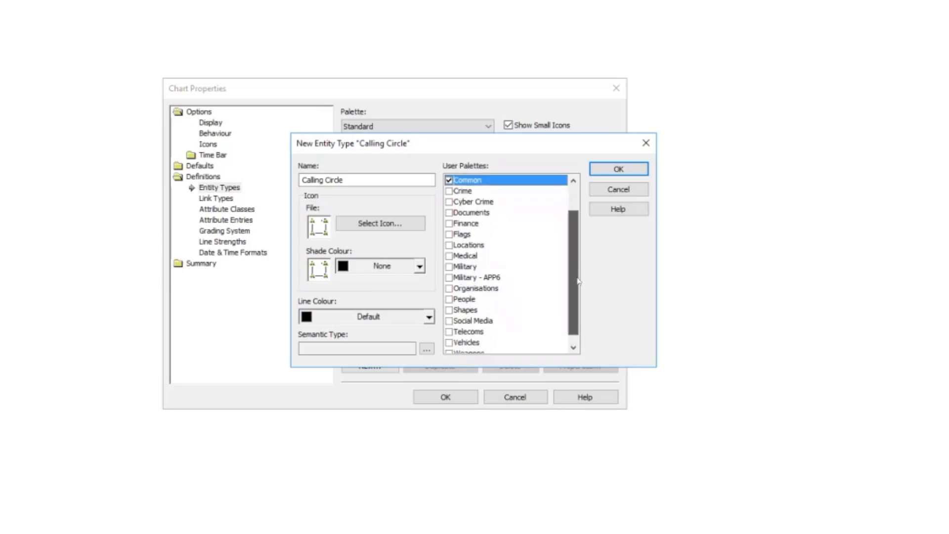
{"action": "left_click", "coordinate": [449, 321]}
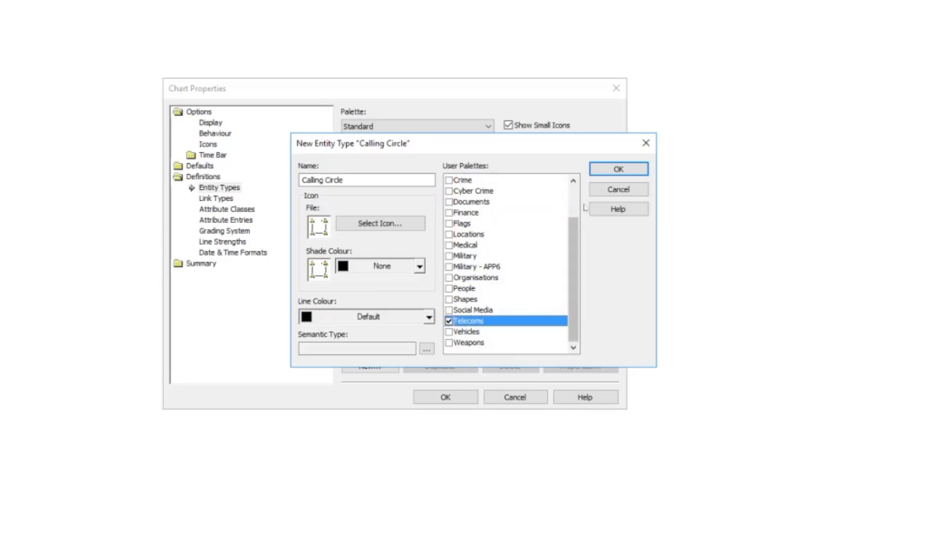
{"action": "left_click", "coordinate": [619, 170]}
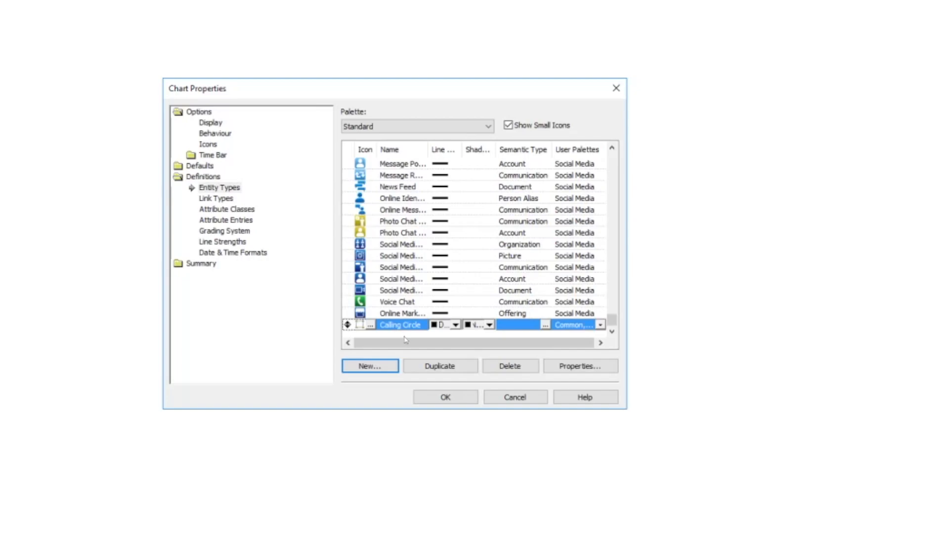
{"action": "left_click", "coordinate": [437, 402]}
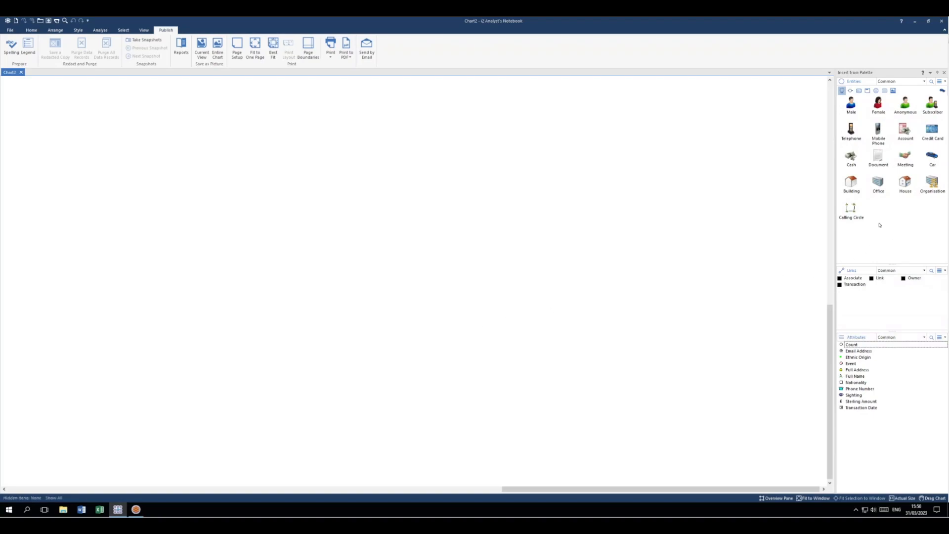
Place a Calling Circle entity on the chart and fit the chart to the window.
{"action": "left_click_drag", "start_coordinate": [852, 208], "coordinate": [446, 263]}
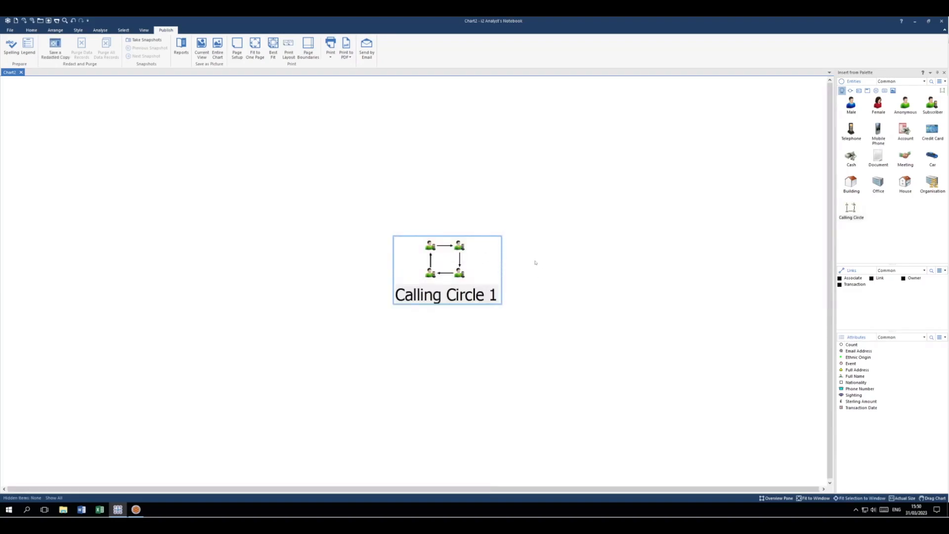
{"action": "left_click", "coordinate": [816, 500]}
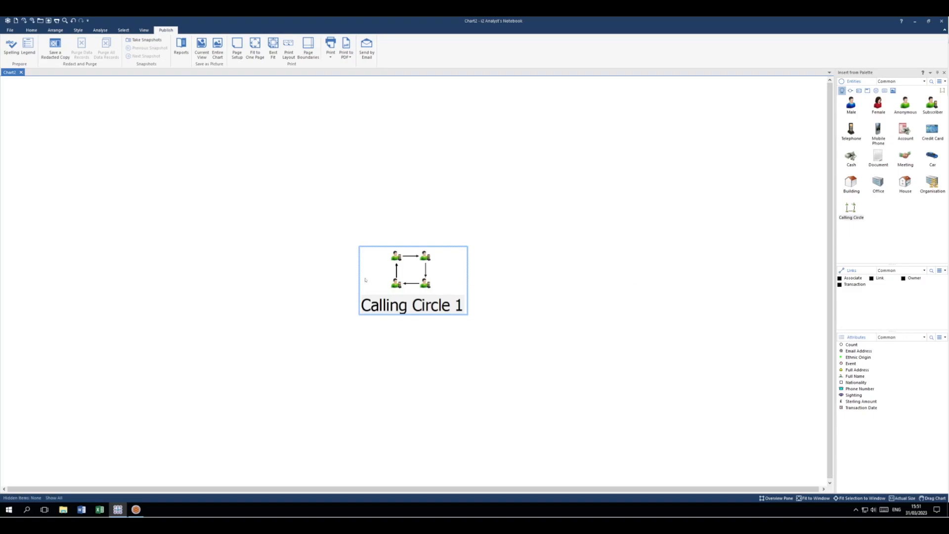
{"action": "left_click", "coordinate": [523, 287]}
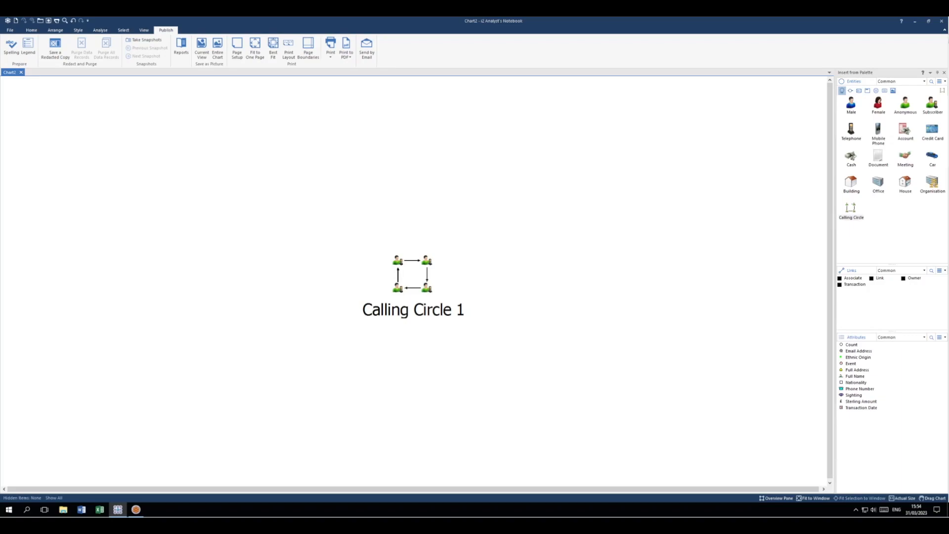
Switch to iBase and open the Export Data To Excel function, moving its dialog clear of the Database Explorer.
{"action": "left_click", "coordinate": [136, 509]}
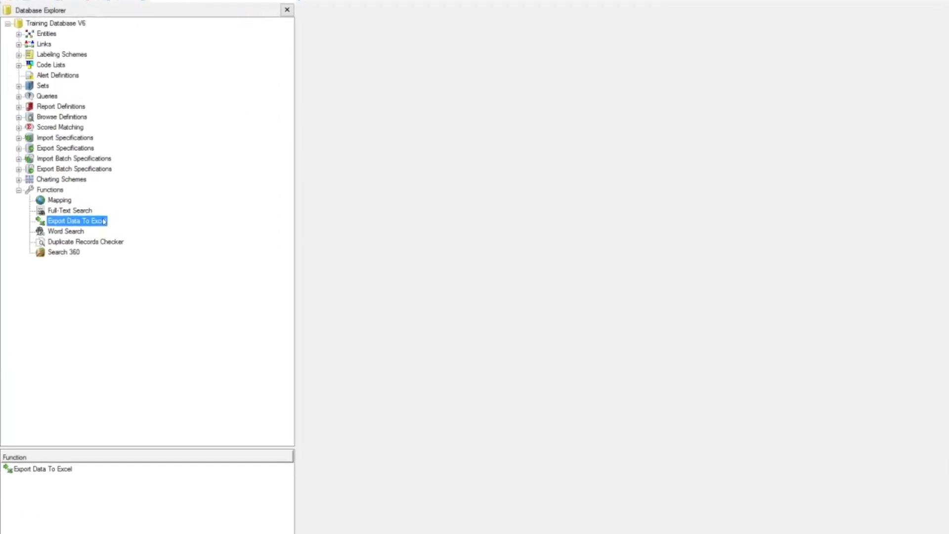
{"action": "right_click", "coordinate": [98, 223]}
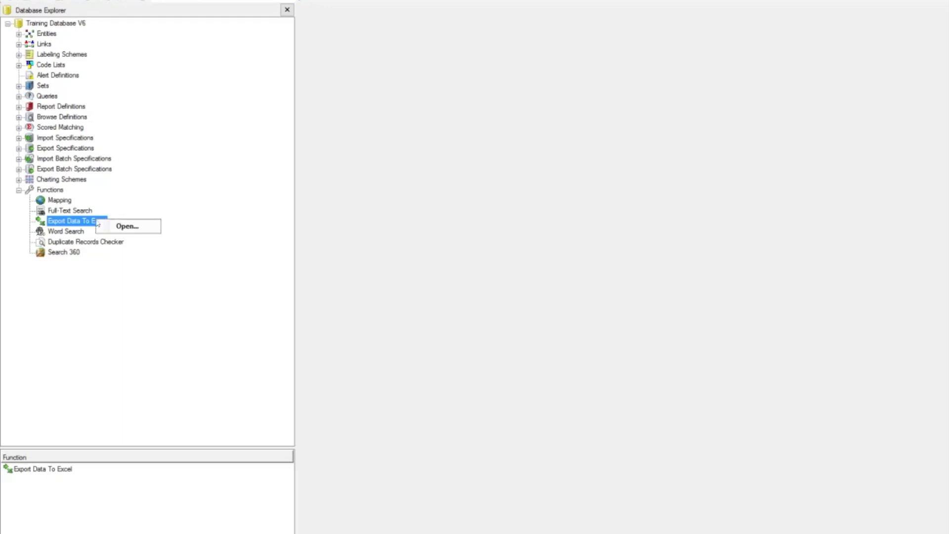
{"action": "left_click", "coordinate": [119, 226]}
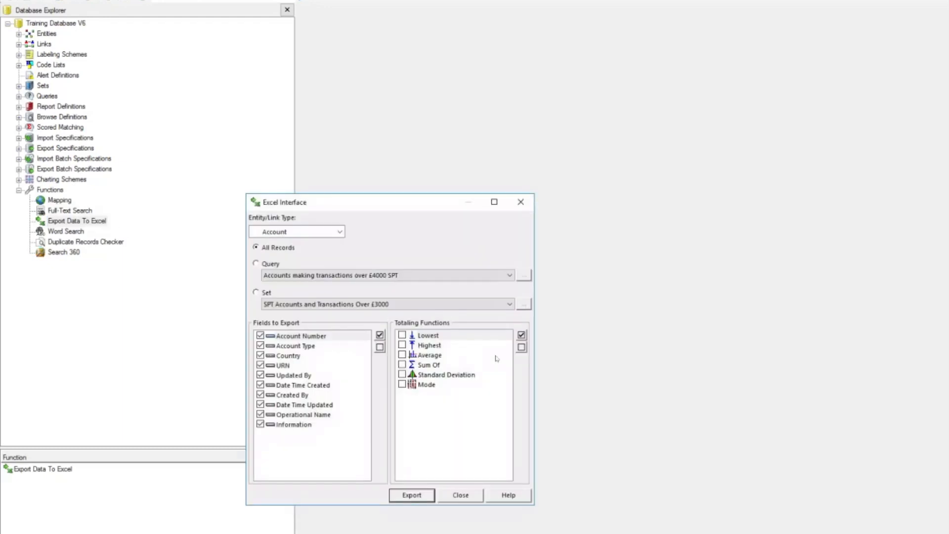
{"action": "left_click_drag", "start_coordinate": [420, 209], "coordinate": [673, 196]}
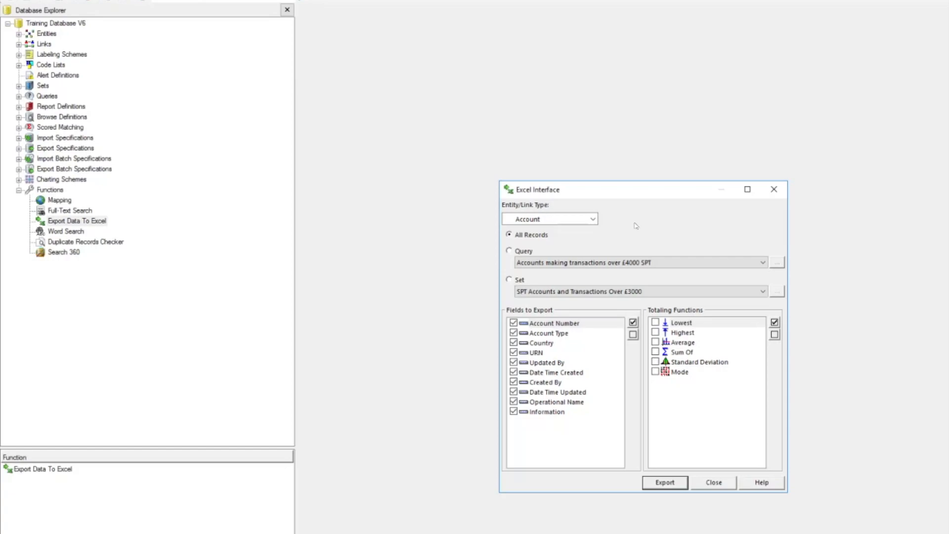
Set the export to Person records from the set SPT People Operation Phantom.
{"action": "left_click", "coordinate": [593, 220]}
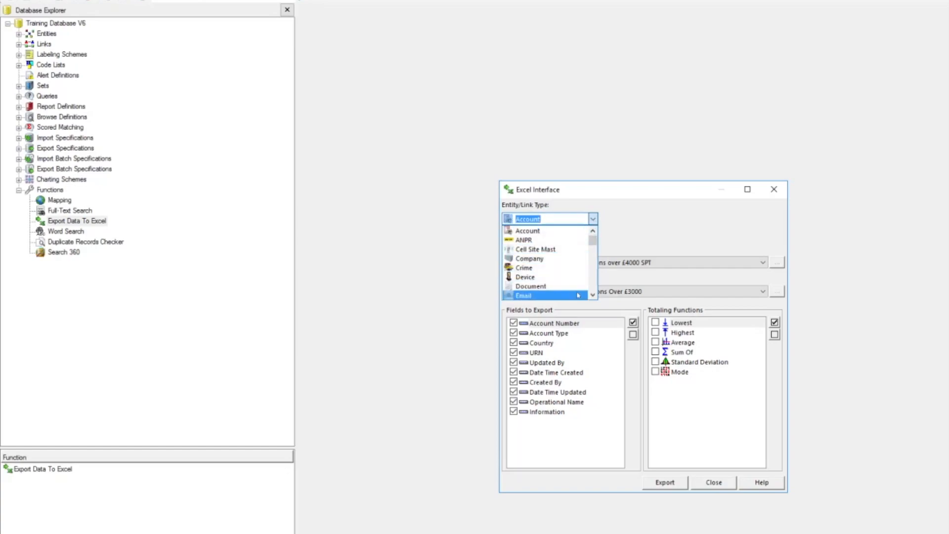
{"action": "key", "text": "p"}
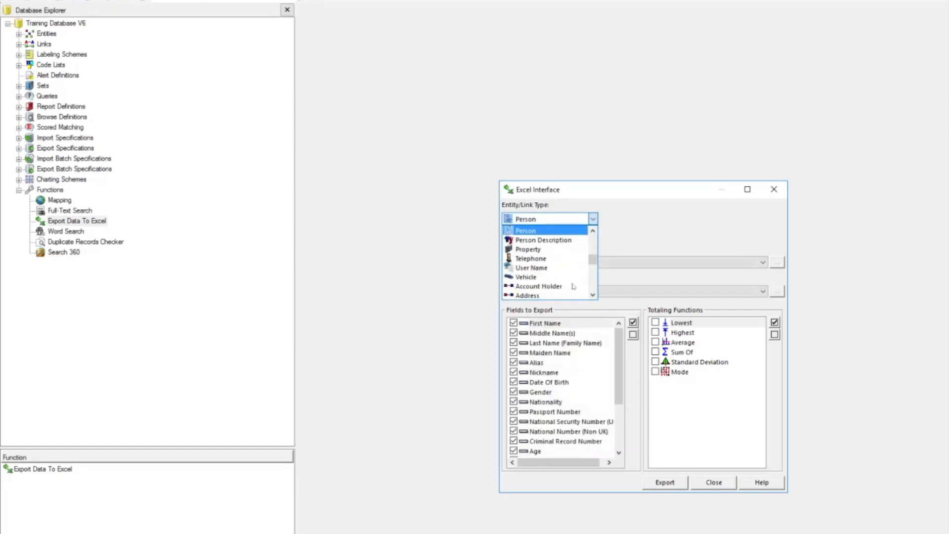
{"action": "left_click", "coordinate": [562, 231]}
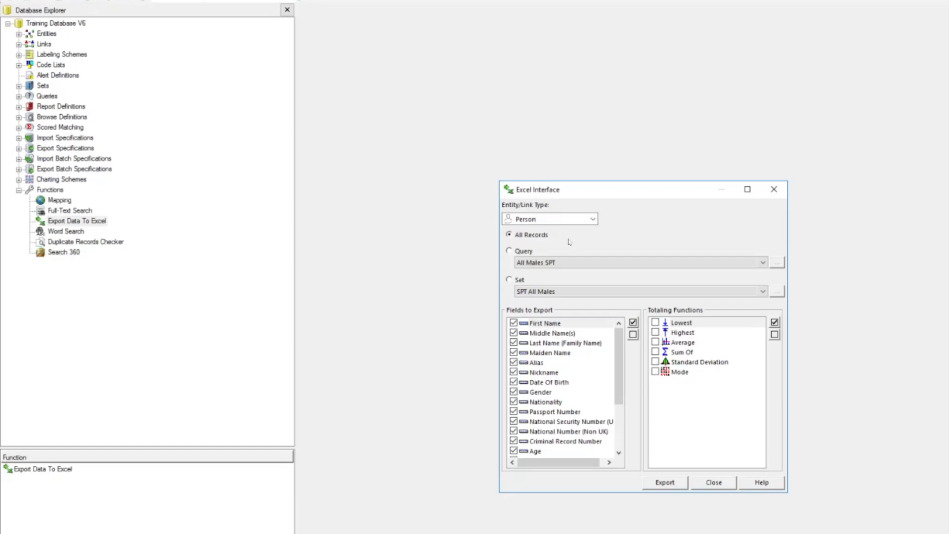
{"action": "left_click", "coordinate": [509, 251]}
{"action": "left_click", "coordinate": [509, 281]}
{"action": "left_click", "coordinate": [763, 292]}
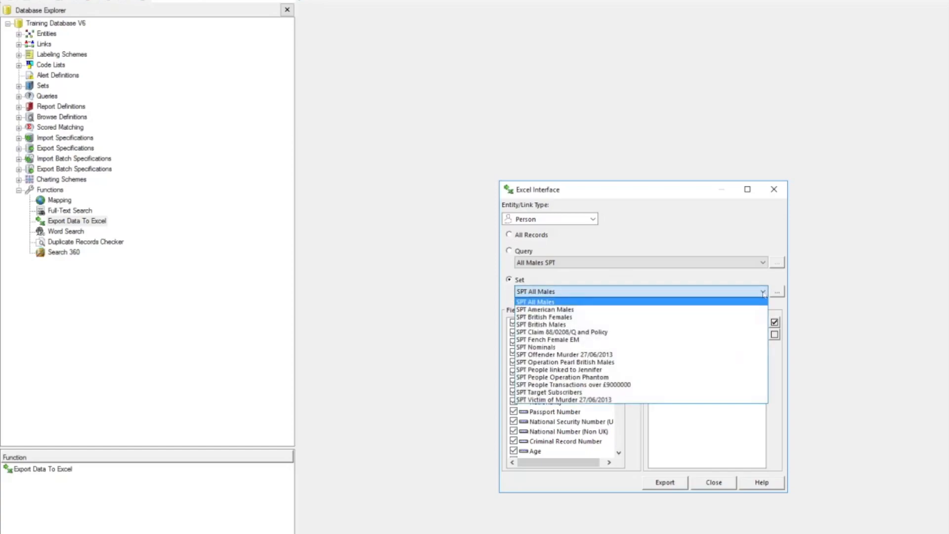
{"action": "left_click", "coordinate": [661, 379]}
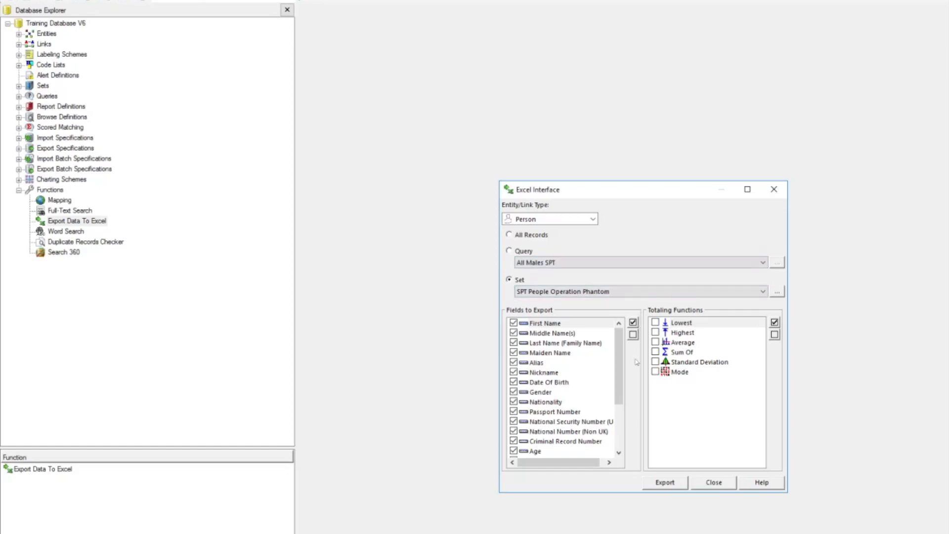
Limit the fields to export to First Name, Middle Name(s), Last Name (Family Name), Date Of Birth and Nationality.
{"action": "mouse_move", "coordinate": [618, 359]}
{"action": "left_mouse_down"}
{"action": "mouse_move", "coordinate": [613, 426]}
{"action": "mouse_move", "coordinate": [629, 353]}
{"action": "left_mouse_up"}
{"action": "left_click", "coordinate": [633, 335]}
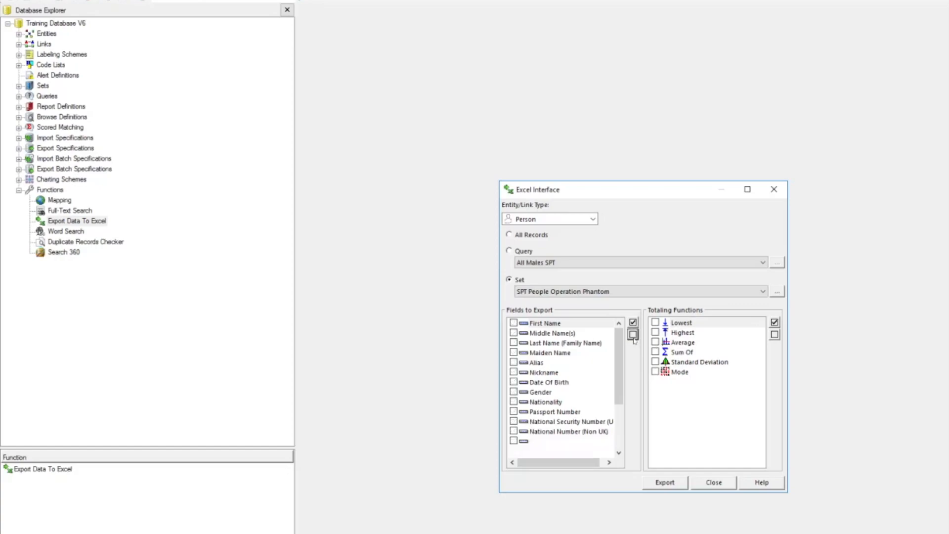
{"action": "left_click", "coordinate": [513, 322]}
{"action": "left_click", "coordinate": [513, 333]}
{"action": "left_click", "coordinate": [513, 342]}
{"action": "left_click", "coordinate": [514, 382]}
{"action": "left_click", "coordinate": [513, 402]}
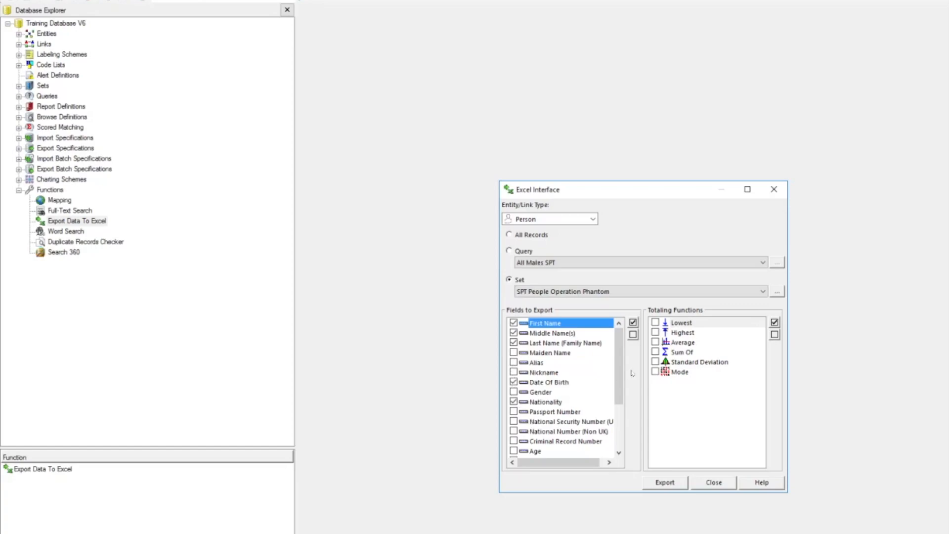
Include all Person fields, run the export to Excel and dismiss the completion notice.
{"action": "left_click", "coordinate": [633, 323]}
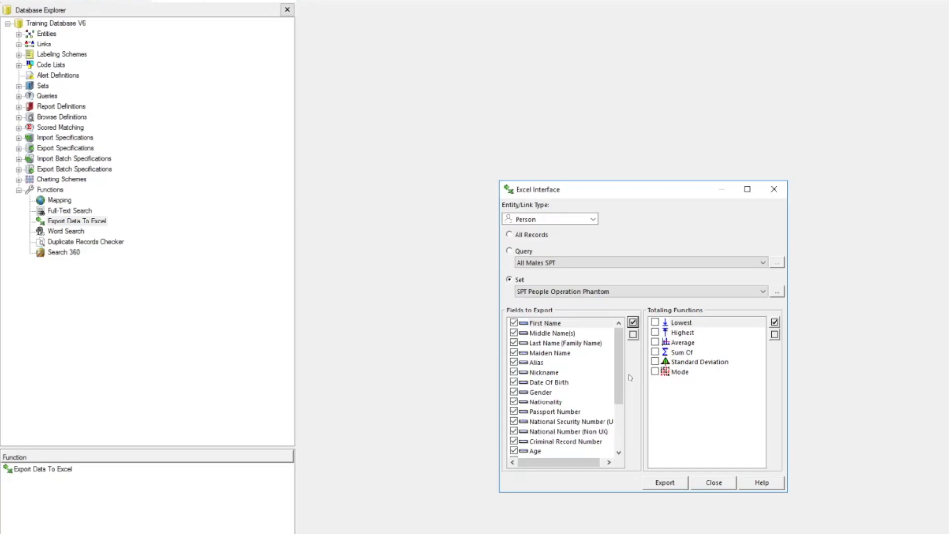
{"action": "left_click", "coordinate": [666, 482]}
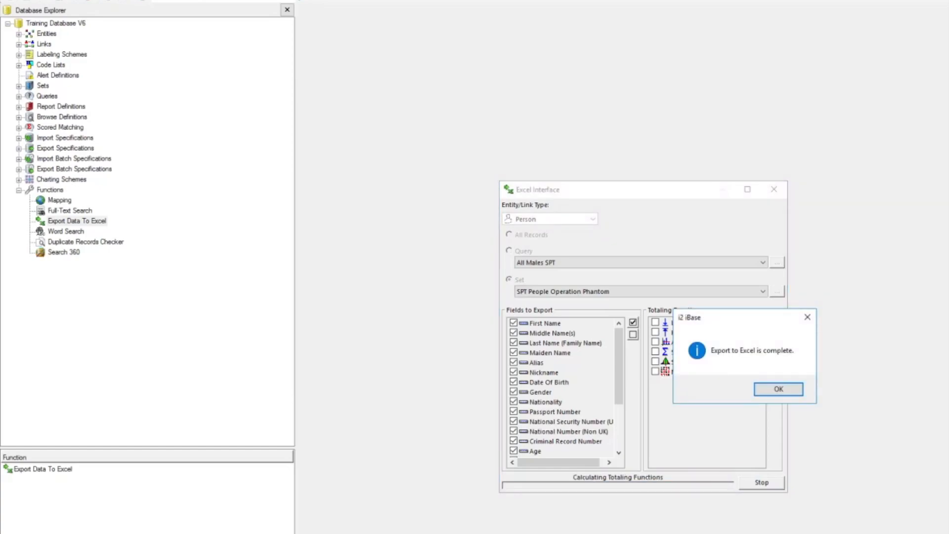
{"action": "left_click", "coordinate": [776, 389]}
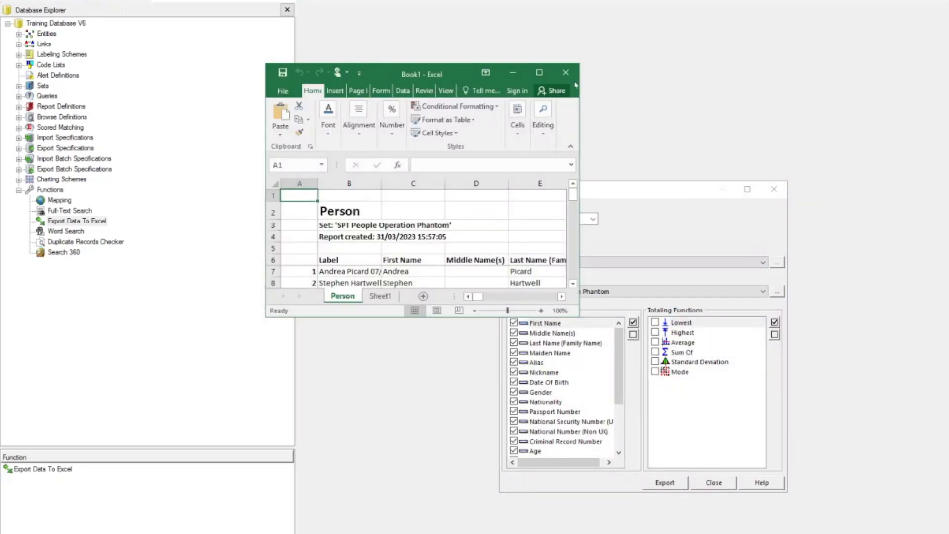
Maximize the exported Excel workbook and autofit column B to the person labels.
{"action": "left_click", "coordinate": [539, 73]}
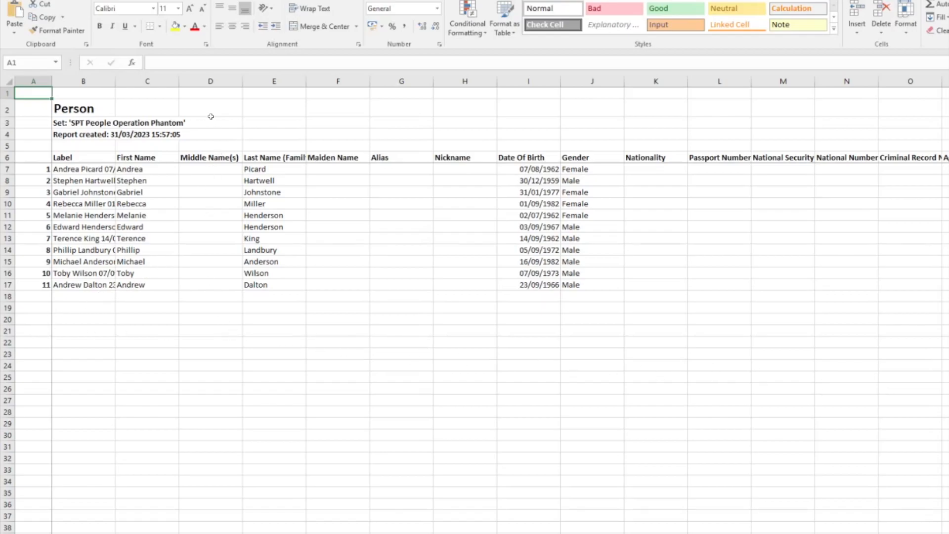
{"action": "double_click", "coordinate": [116, 85]}
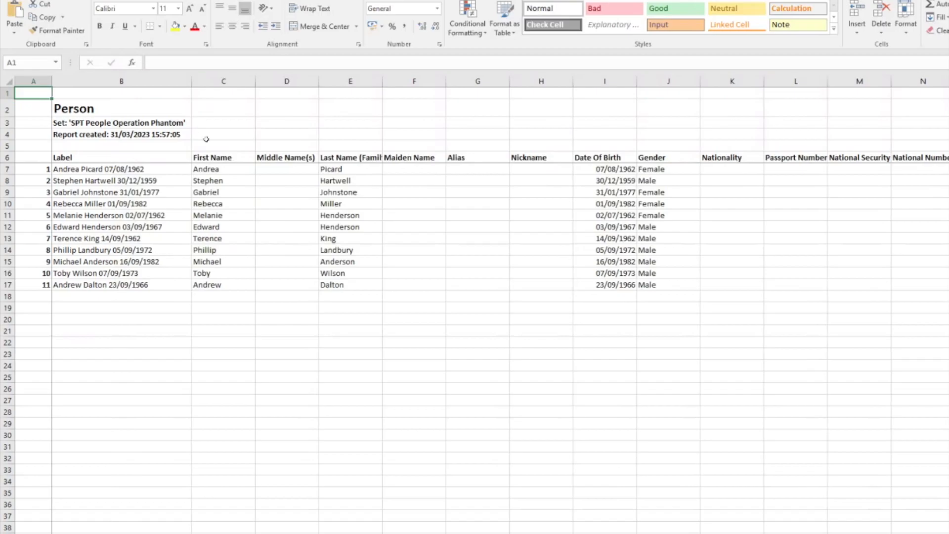